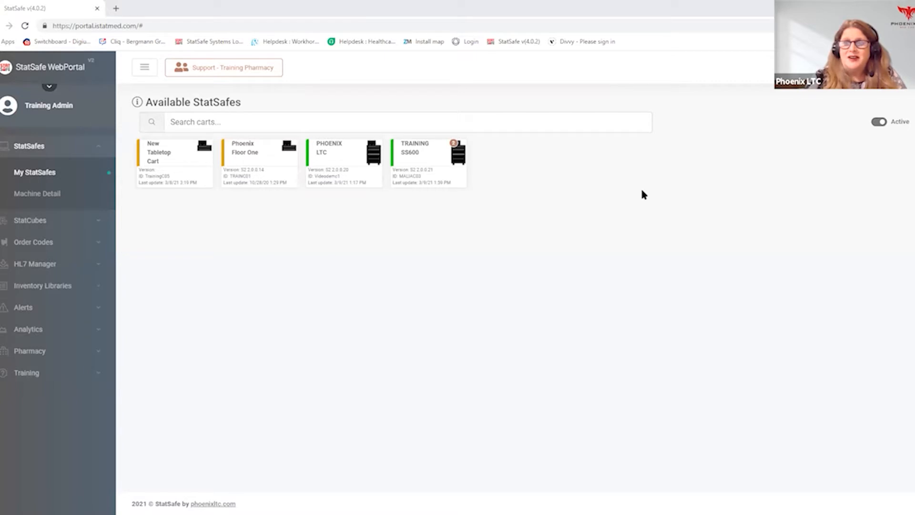
# Deactivate the first user in the PHOENIX LTC StatSafe's user list, save the change, and check the inactive users before returning to active ones
pyautogui.click(349, 152)
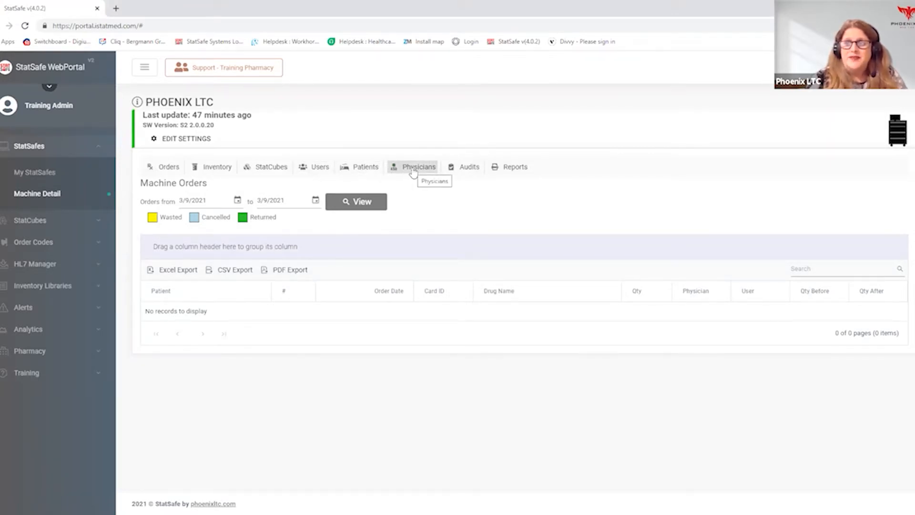
pyautogui.click(316, 169)
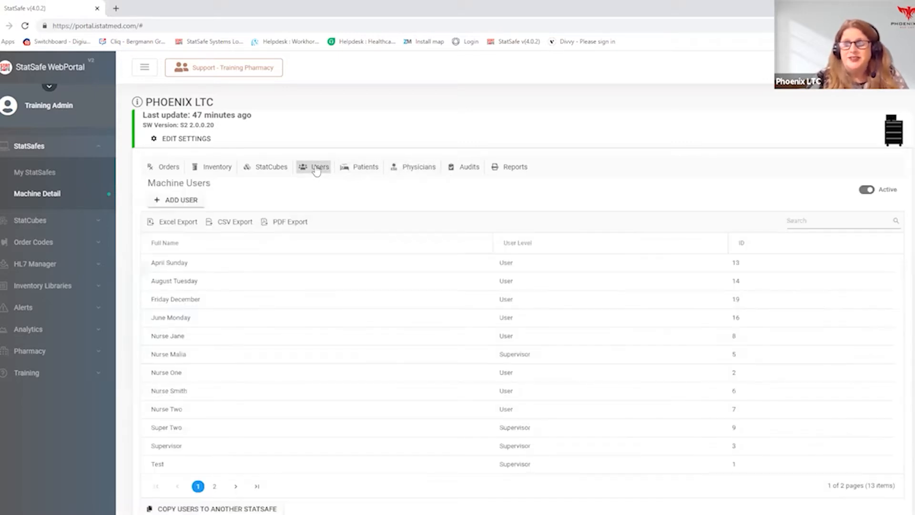
pyautogui.click(262, 265)
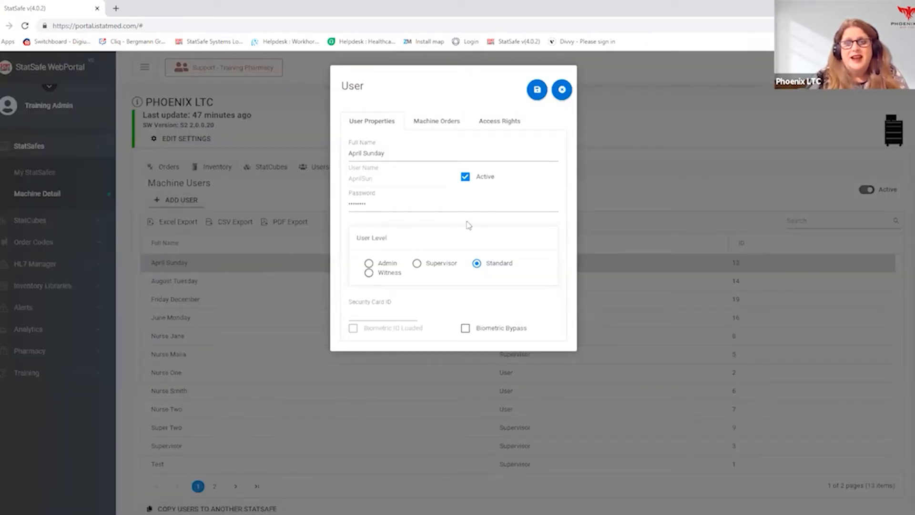
pyautogui.click(465, 178)
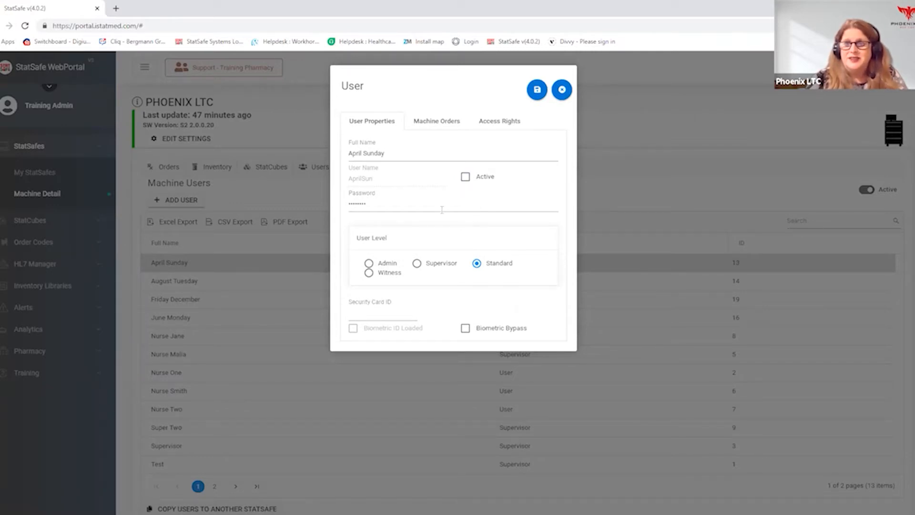
pyautogui.click(537, 90)
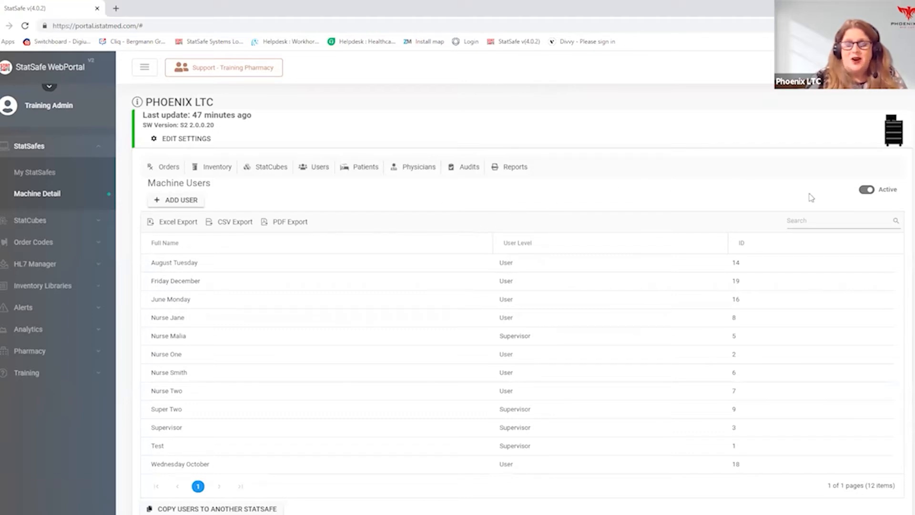
pyautogui.click(866, 191)
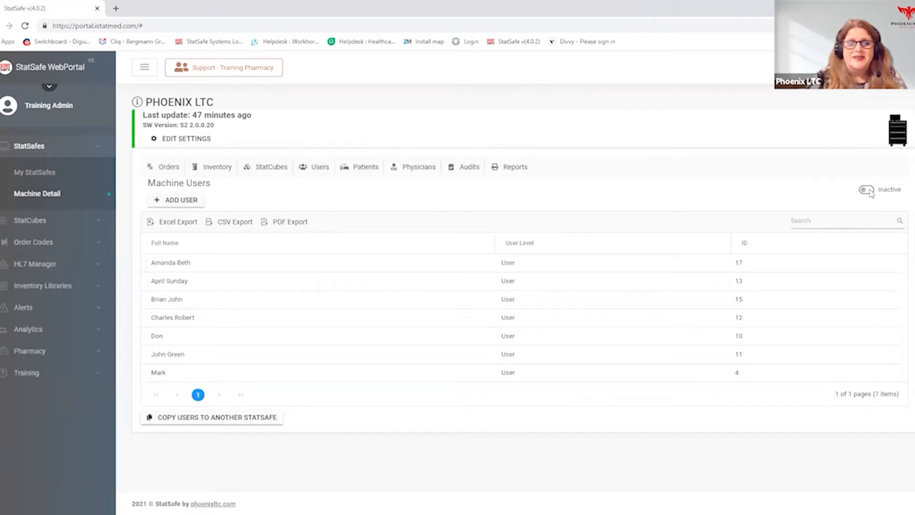
pyautogui.click(870, 192)
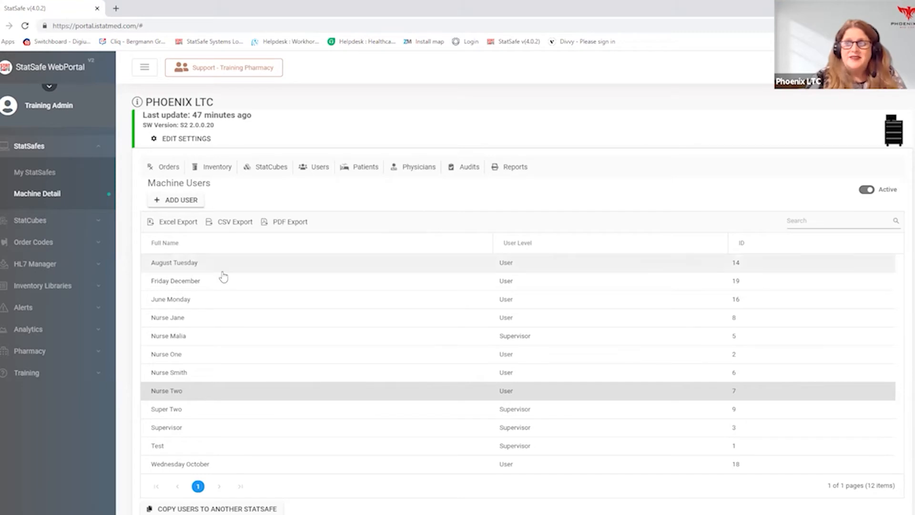
# Review the user properties of Nurse Two and the second listed active user, including their biometric ID status, without making changes
pyautogui.doubleClick(174, 392)
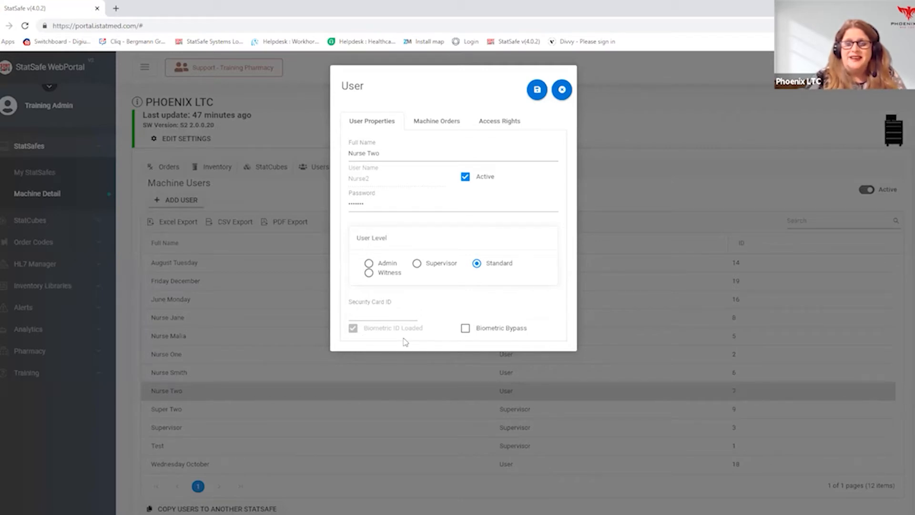
pyautogui.click(563, 91)
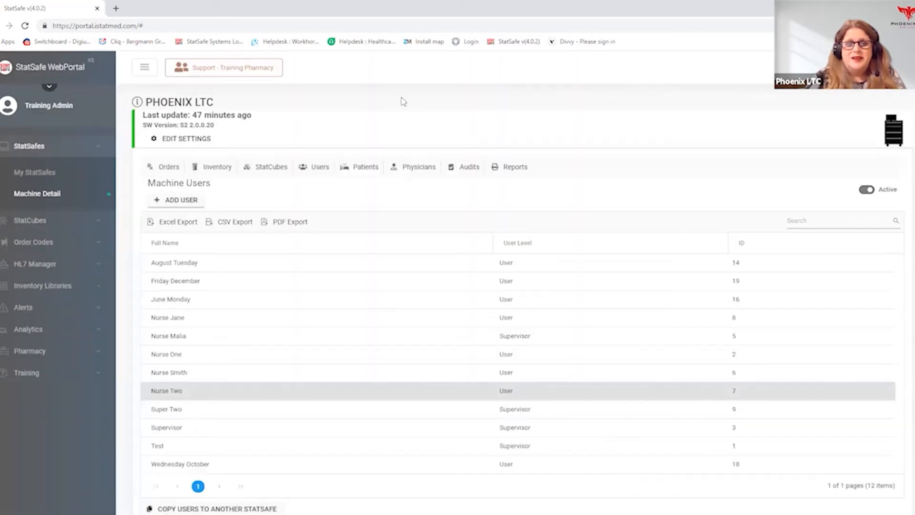
pyautogui.click(202, 285)
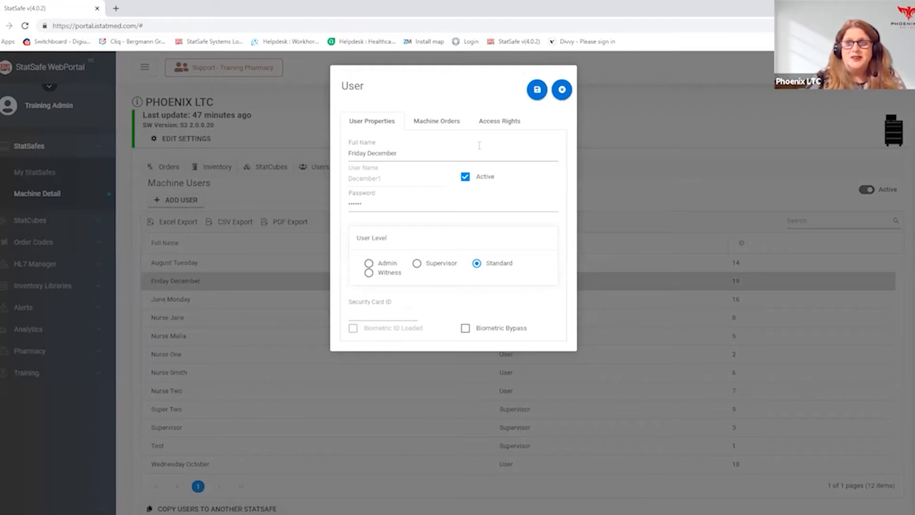
pyautogui.click(563, 91)
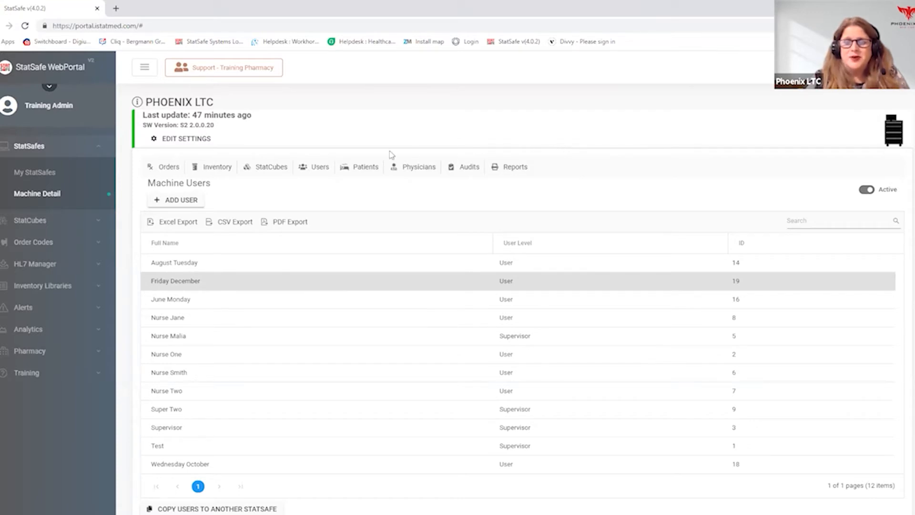
# Display the inactive patients in the PHOENIX LTC StatSafe's patient list
pyautogui.click(362, 169)
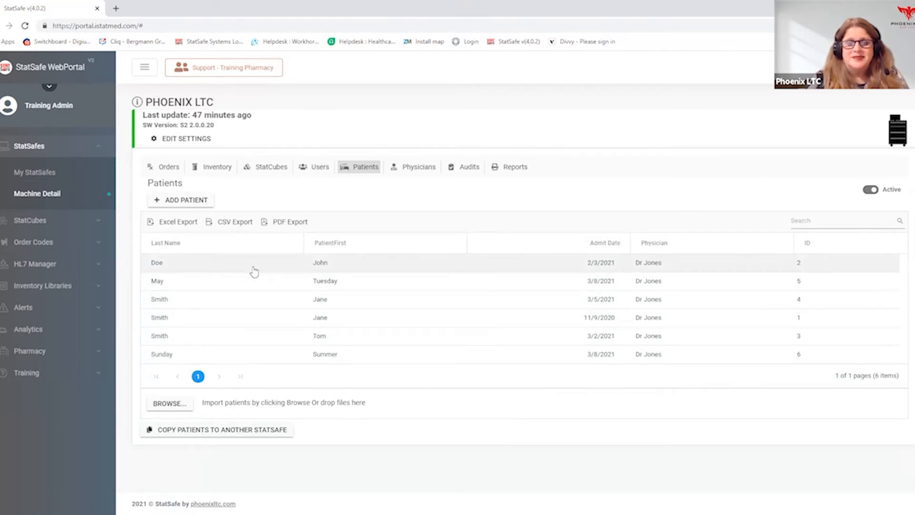
pyautogui.click(314, 168)
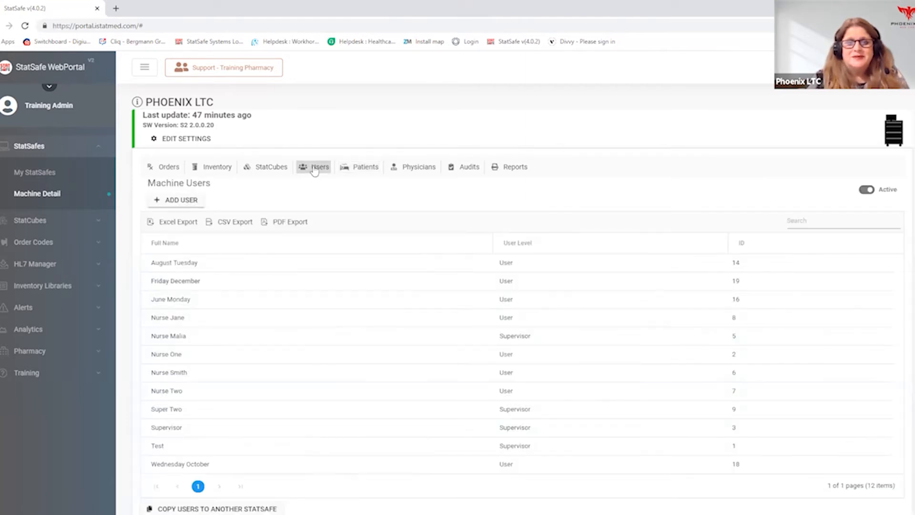
pyautogui.click(344, 172)
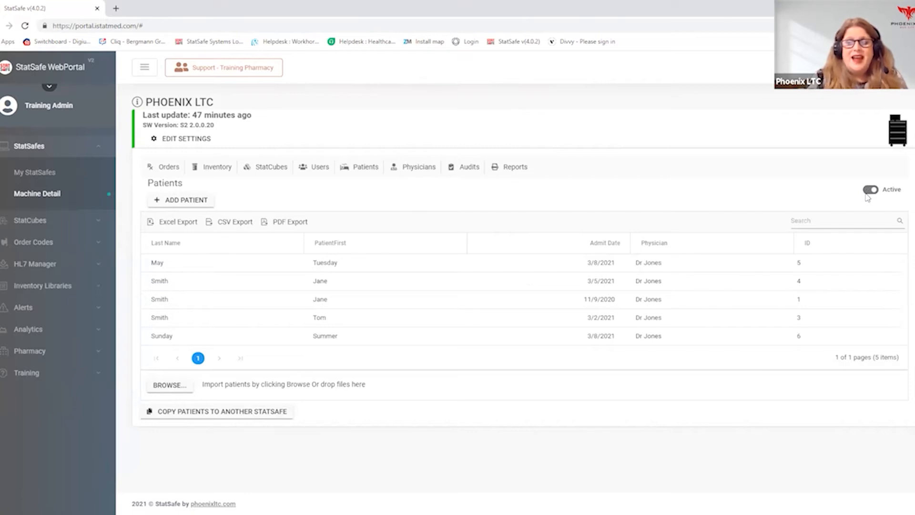
pyautogui.click(870, 191)
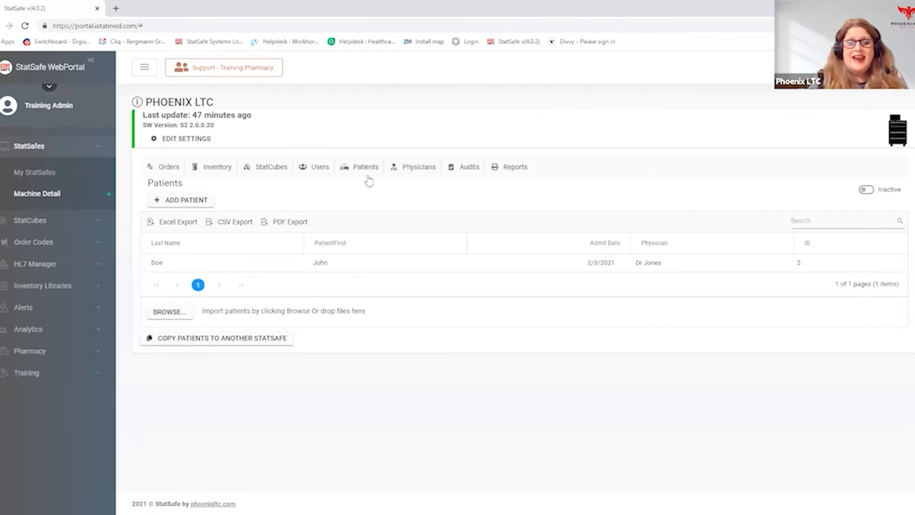
# Open the inactive patient's record and review its machine orders, Rx orders and demographics
pyautogui.doubleClick(320, 266)
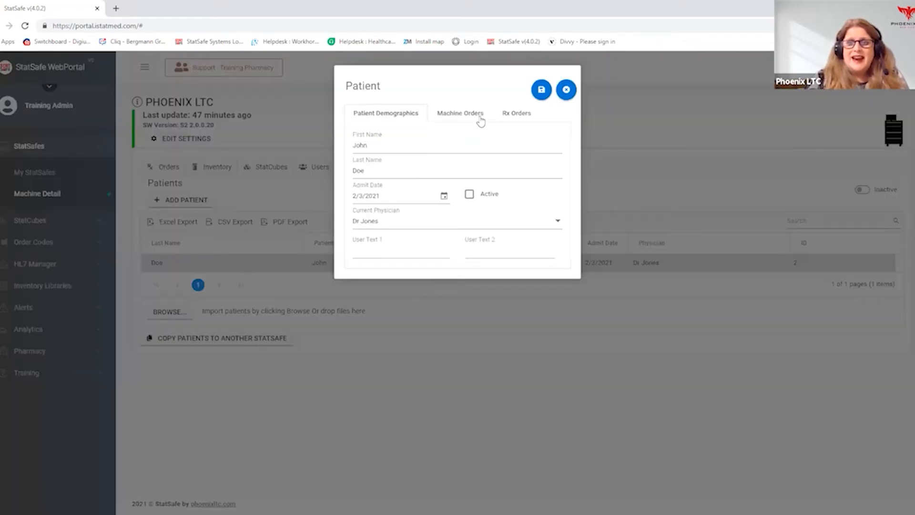
pyautogui.click(462, 114)
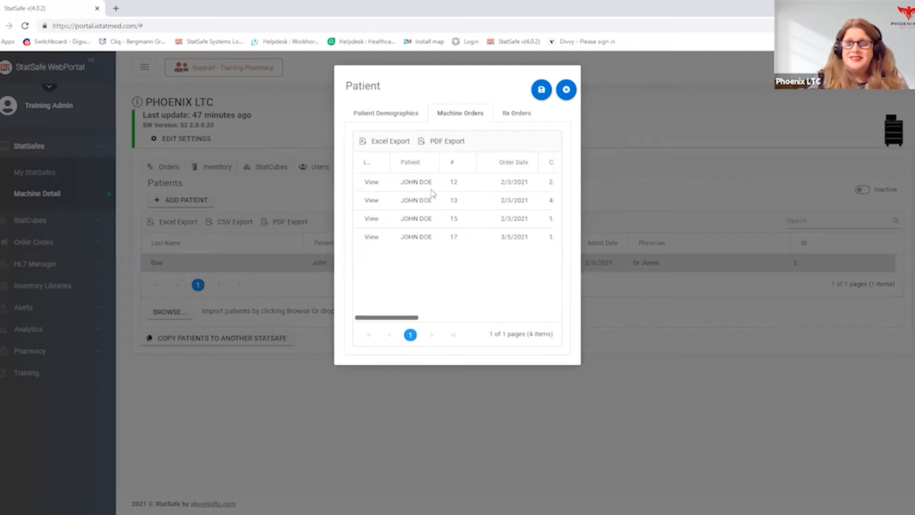
pyautogui.click(518, 114)
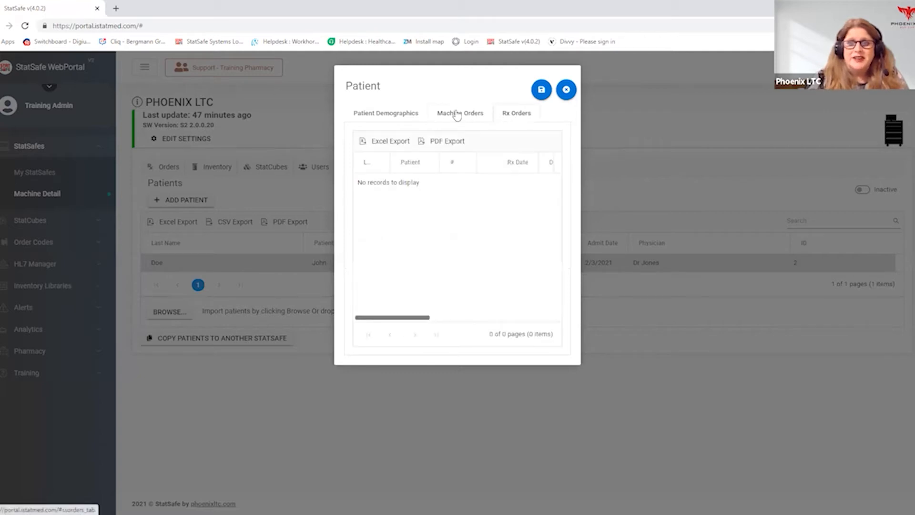
pyautogui.click(456, 114)
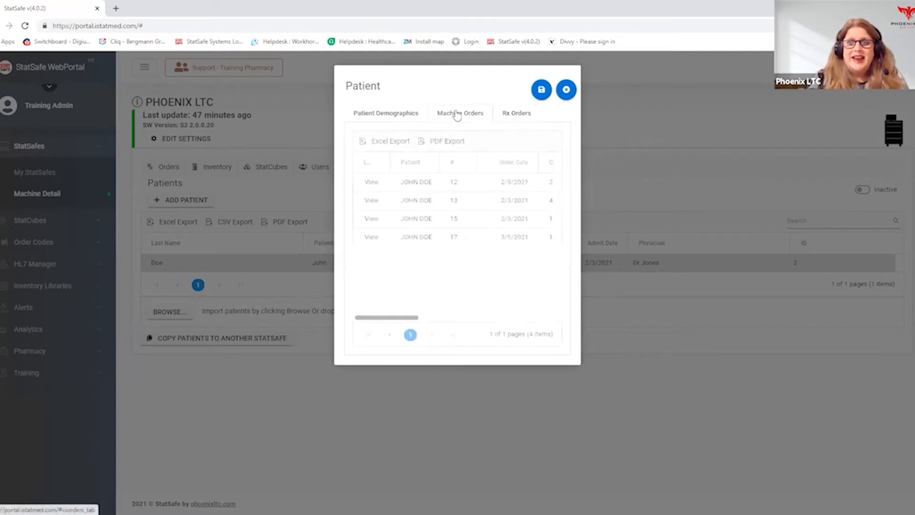
pyautogui.click(390, 114)
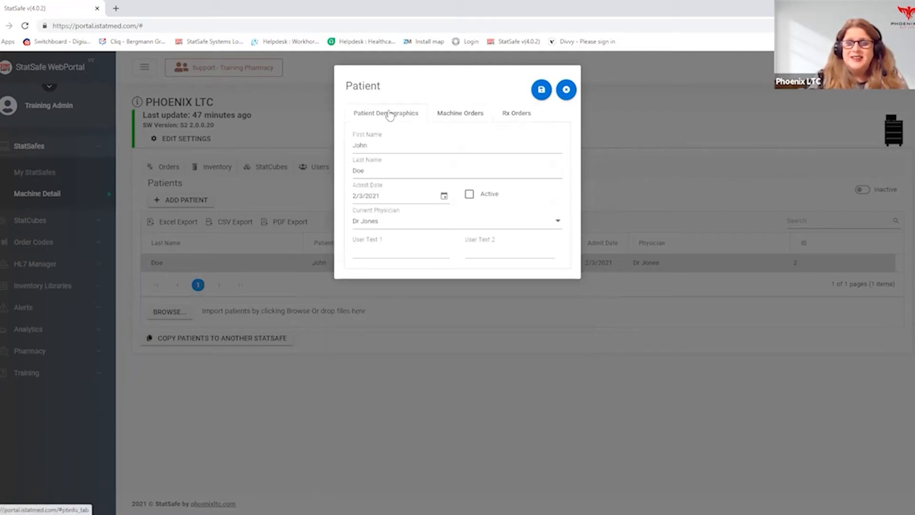
# Mark the inactive patient as active, save the record, and switch the patient list back to active patients
pyautogui.click(470, 196)
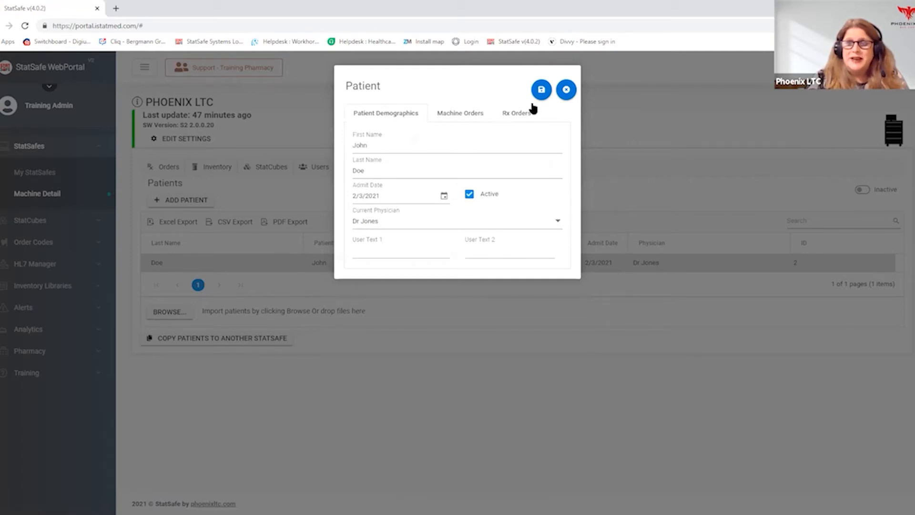
pyautogui.click(541, 89)
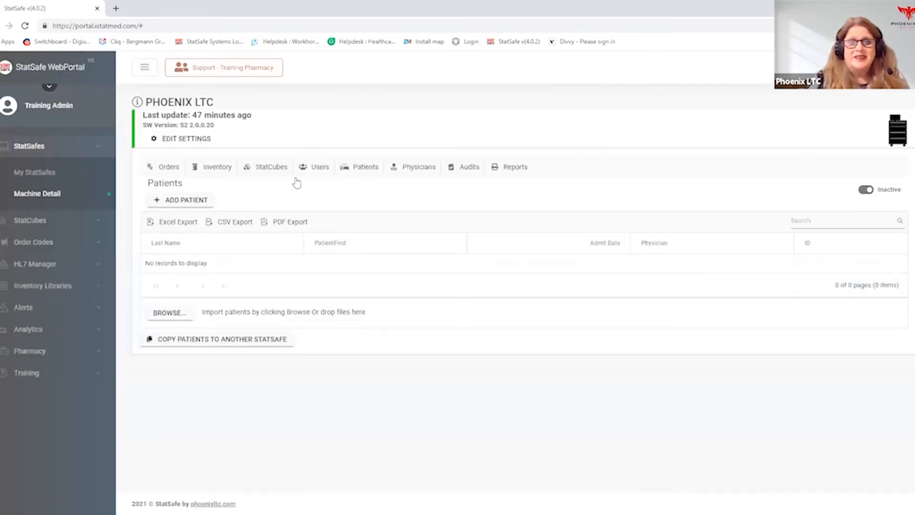
pyautogui.click(356, 170)
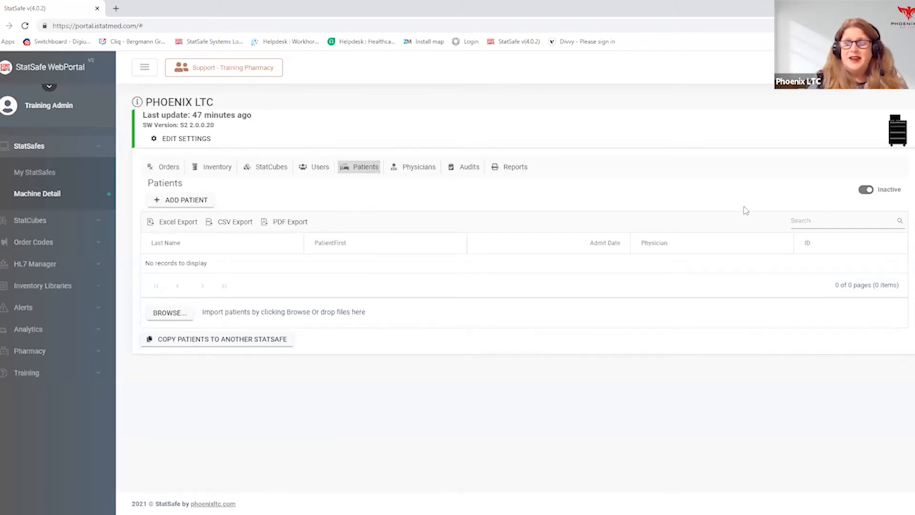
pyautogui.click(866, 190)
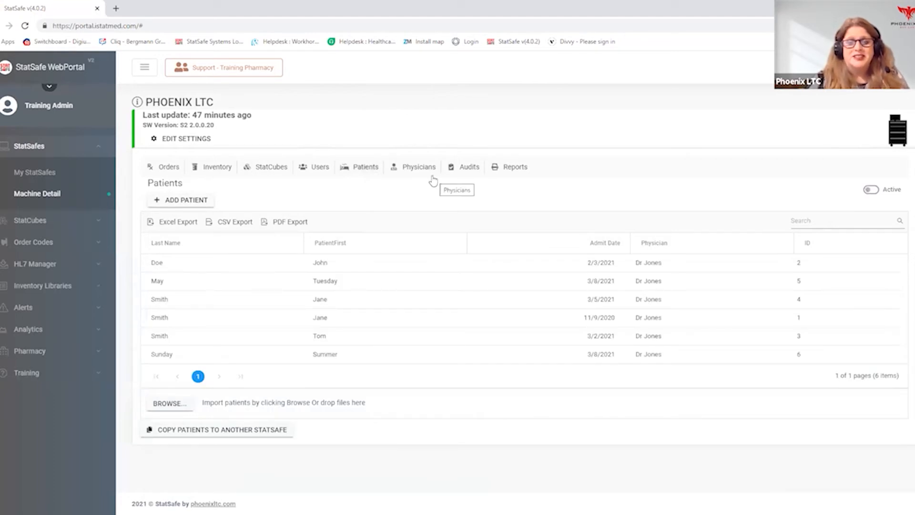
# Open the listed physician's record, switch its active status off and back on, and save the record
pyautogui.click(405, 172)
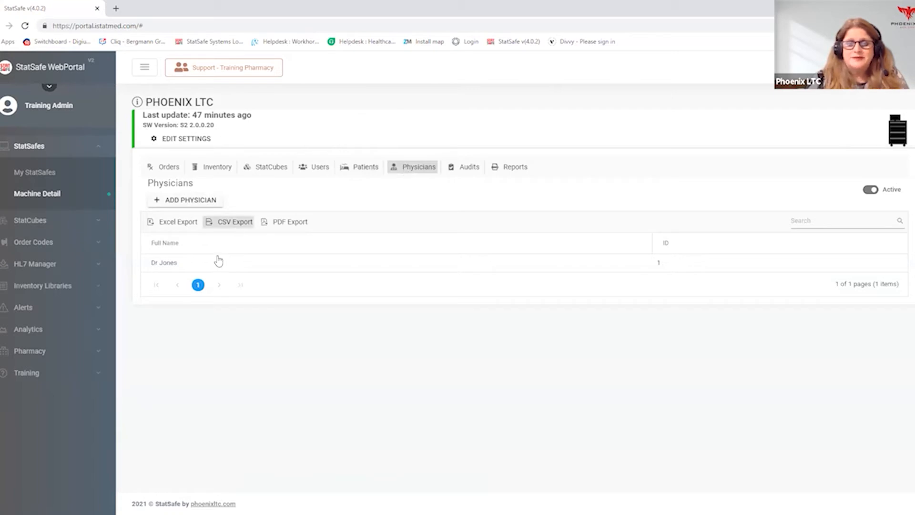
pyautogui.doubleClick(163, 263)
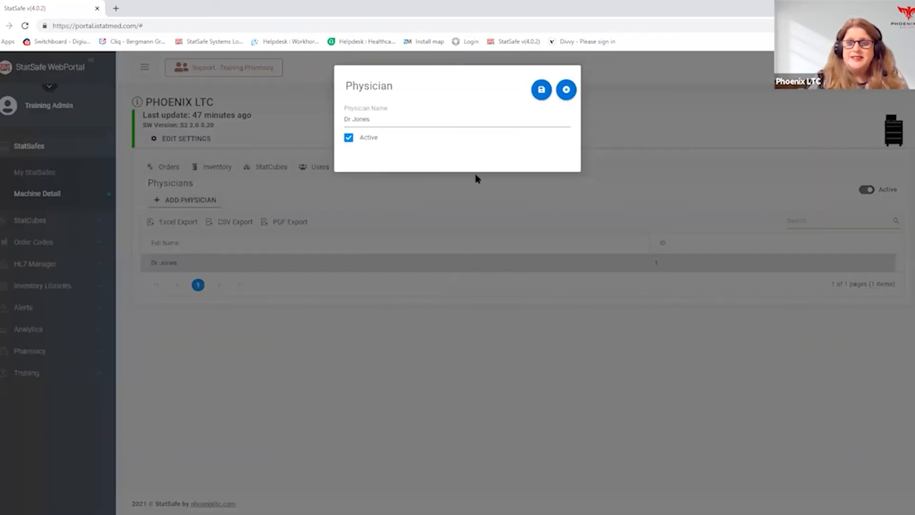
pyautogui.click(348, 139)
pyautogui.click(348, 138)
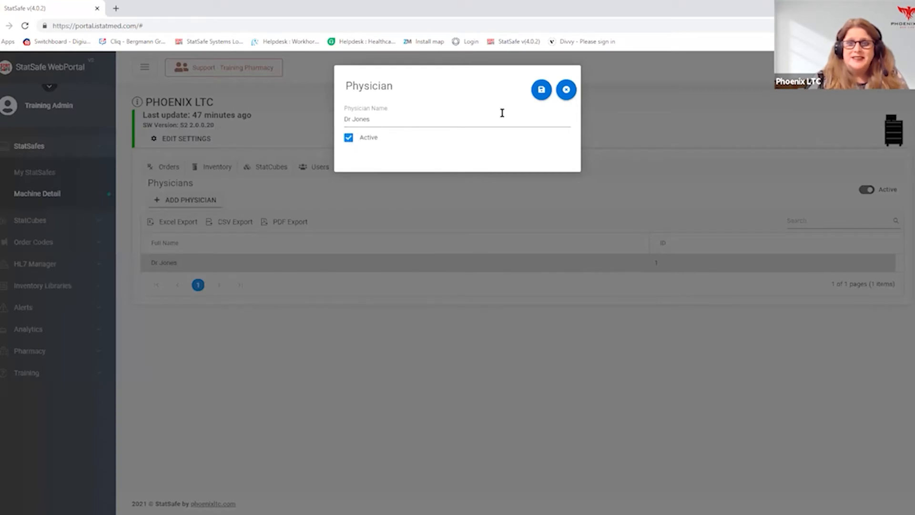
pyautogui.click(542, 91)
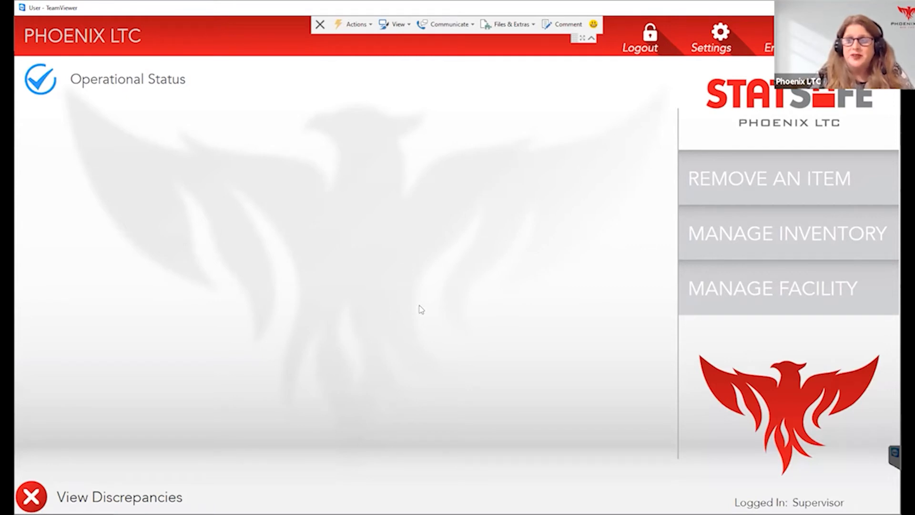
# In the TeamViewer session, disable the first user in the facility's user list, save, and check the inactive users before returning to active ones
pyautogui.click(770, 285)
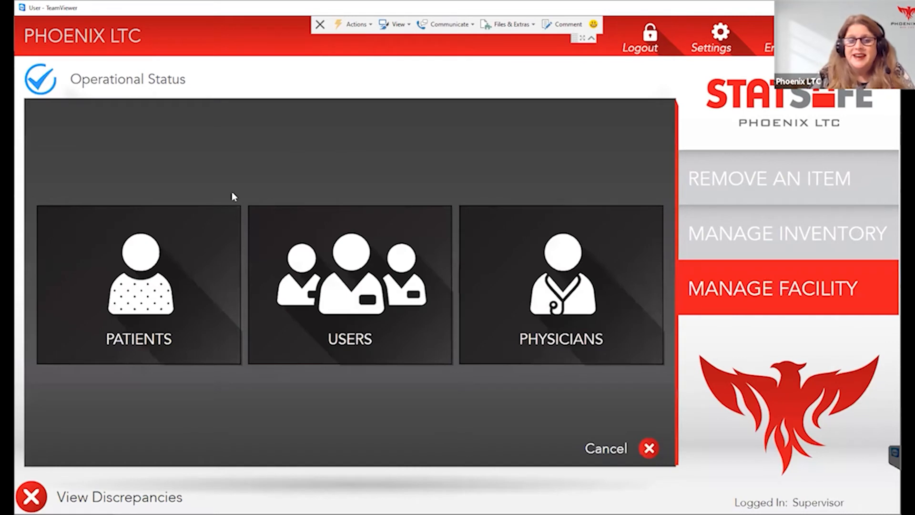
pyautogui.click(341, 306)
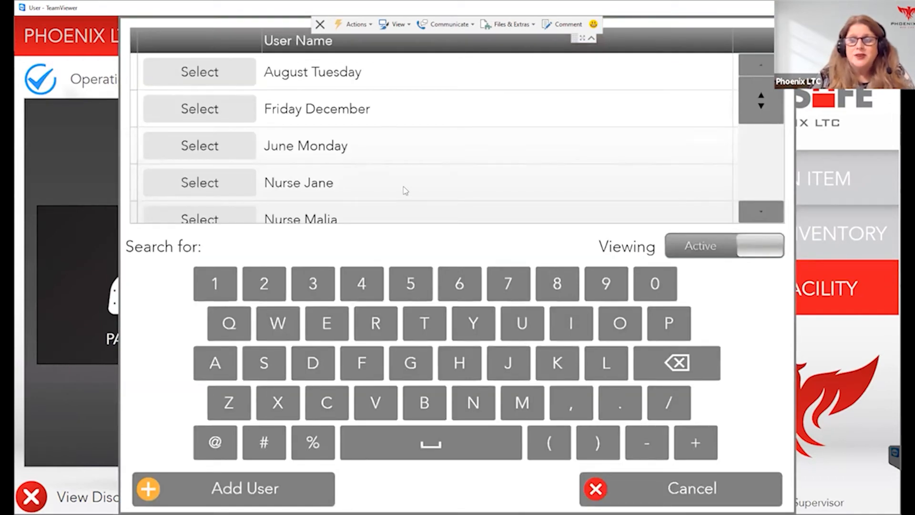
pyautogui.click(208, 72)
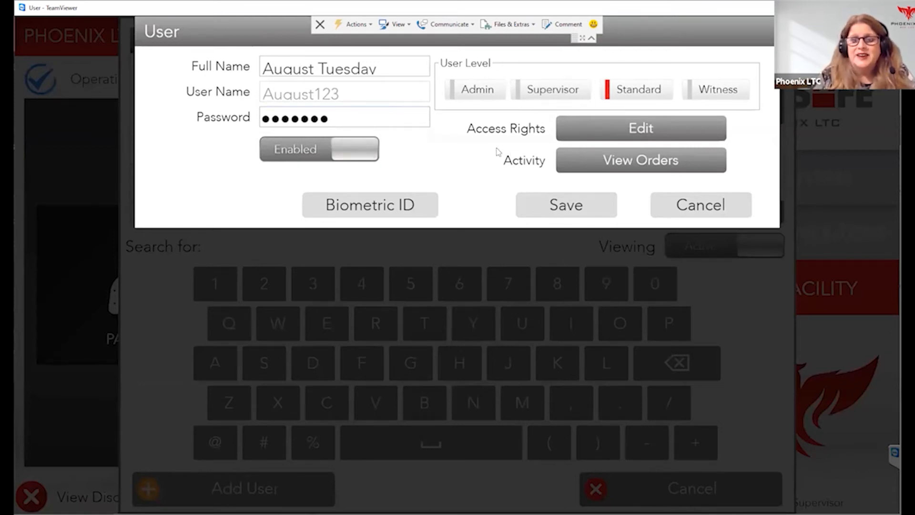
pyautogui.click(285, 151)
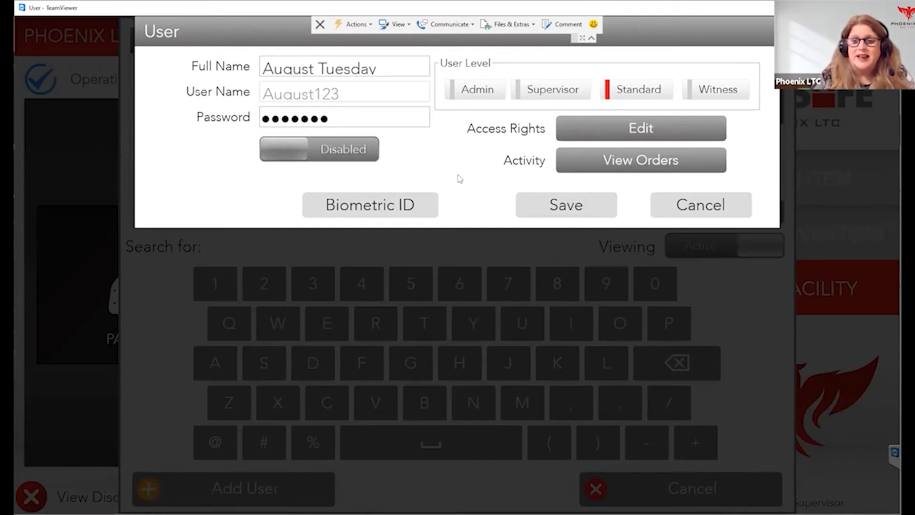
pyautogui.click(564, 208)
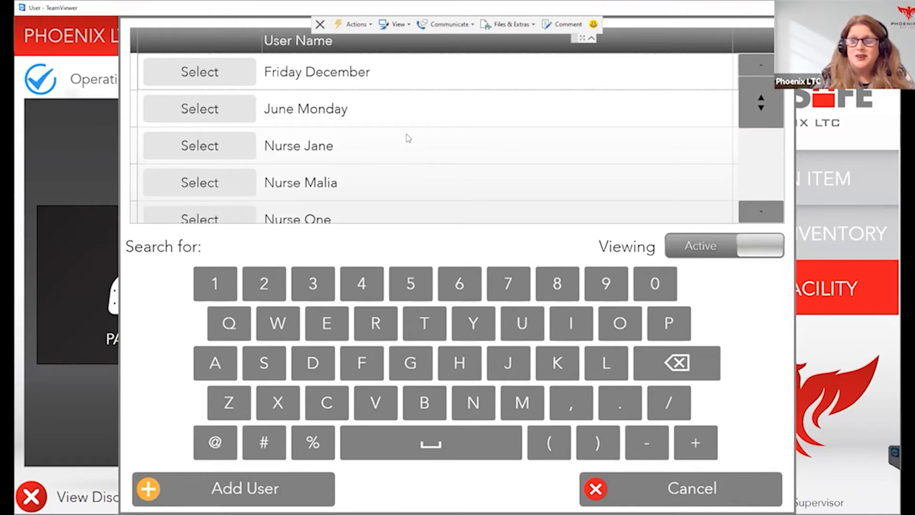
pyautogui.click(707, 253)
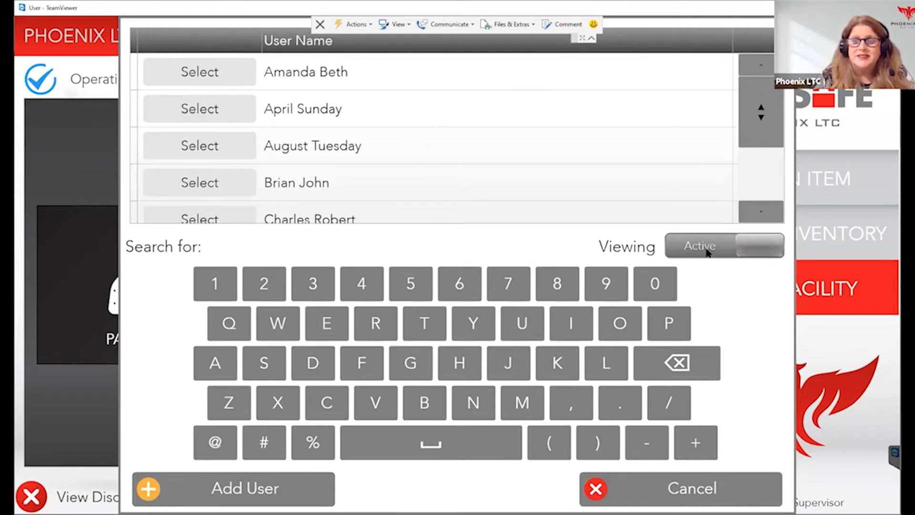
pyautogui.click(743, 245)
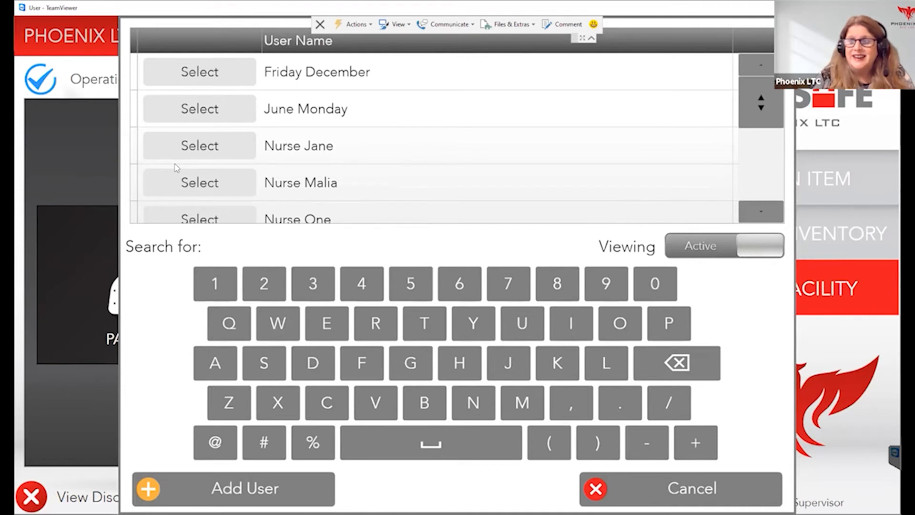
# Close the user list, open the third listed patient's record, set the patient status to Discharged, and save before leaving the patient list
pyautogui.click(690, 491)
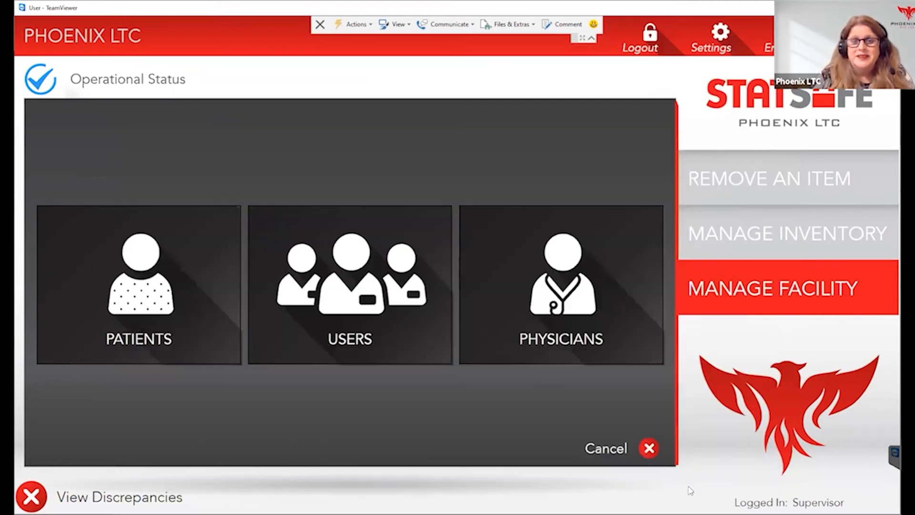
pyautogui.click(160, 291)
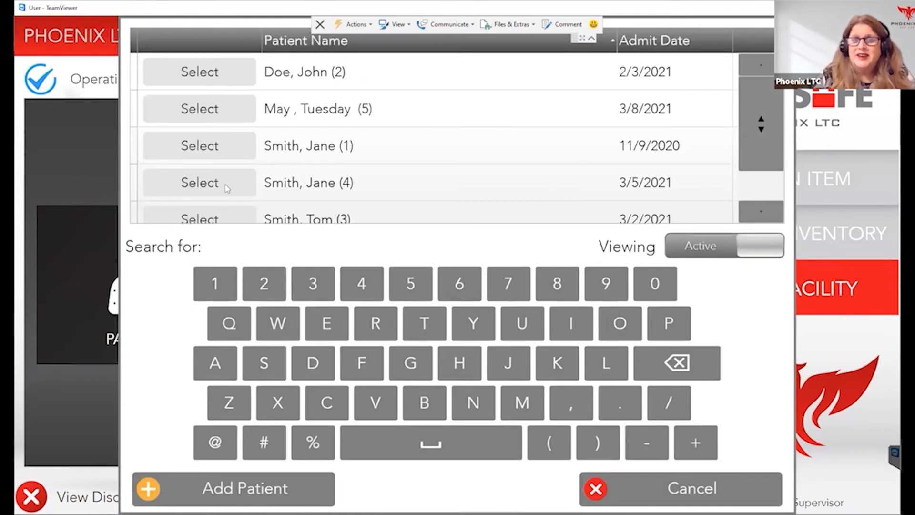
pyautogui.click(211, 148)
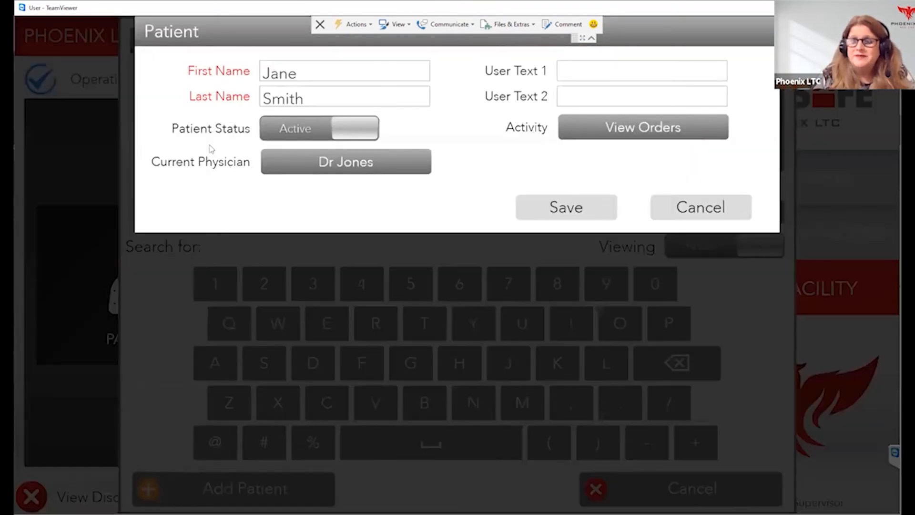
pyautogui.click(281, 128)
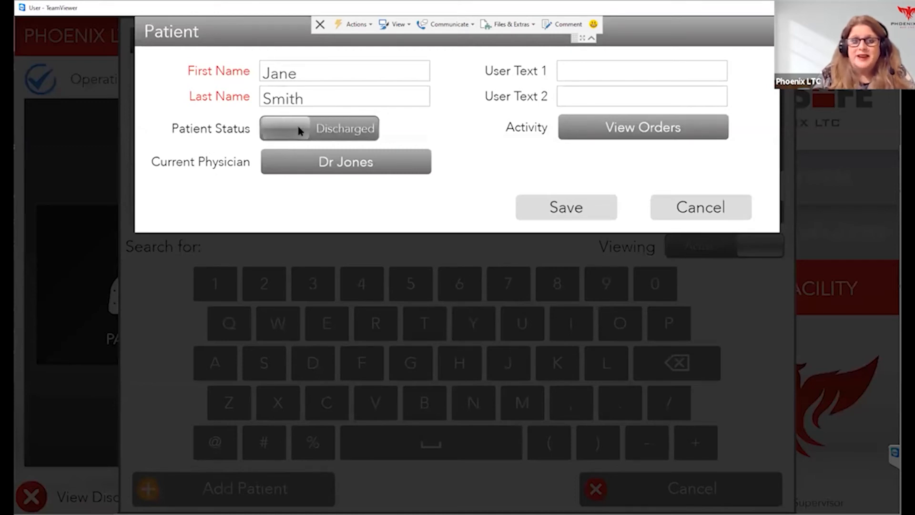
pyautogui.click(299, 127)
pyautogui.click(294, 129)
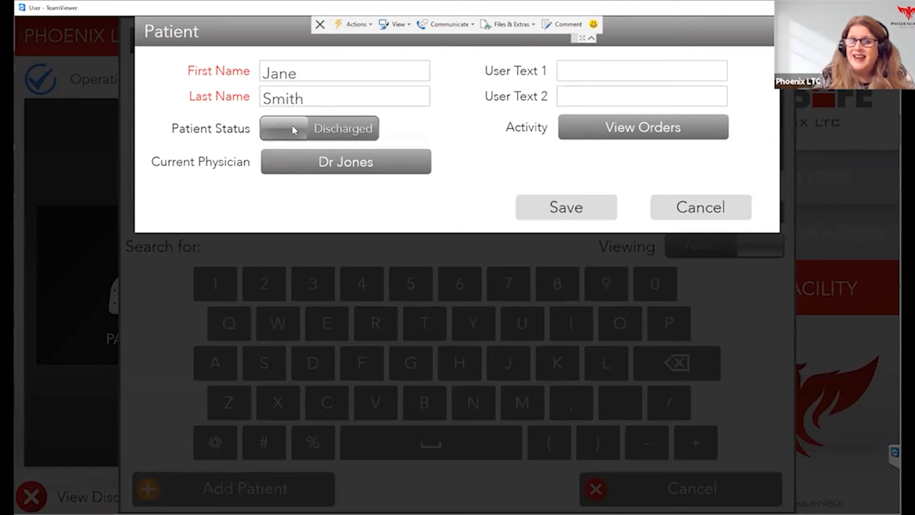
pyautogui.click(566, 208)
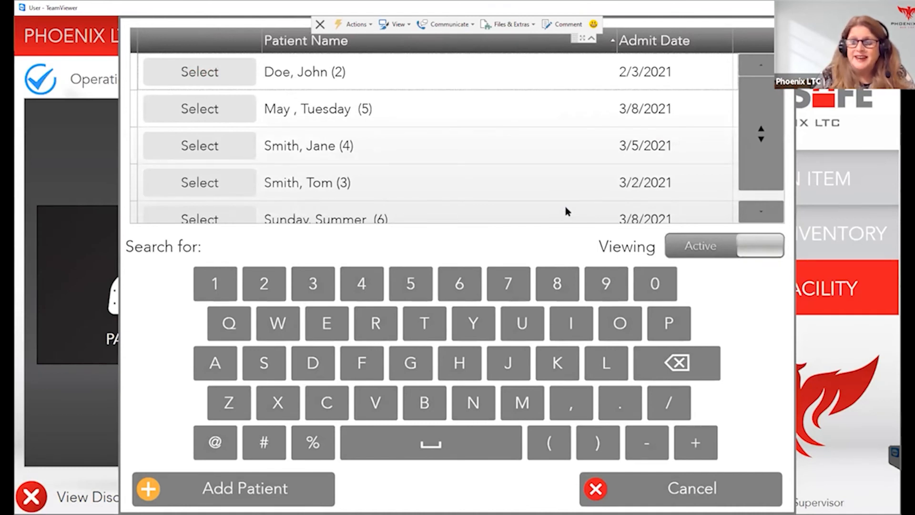
pyautogui.click(642, 484)
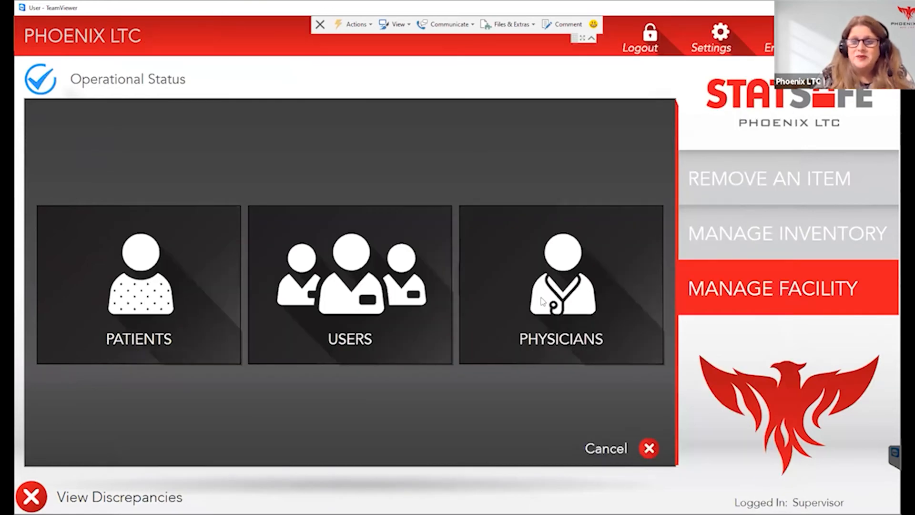
# Open the listed physician's record, switch its status to Disabled and back to Enabled, save it, and exit facility management
pyautogui.click(543, 301)
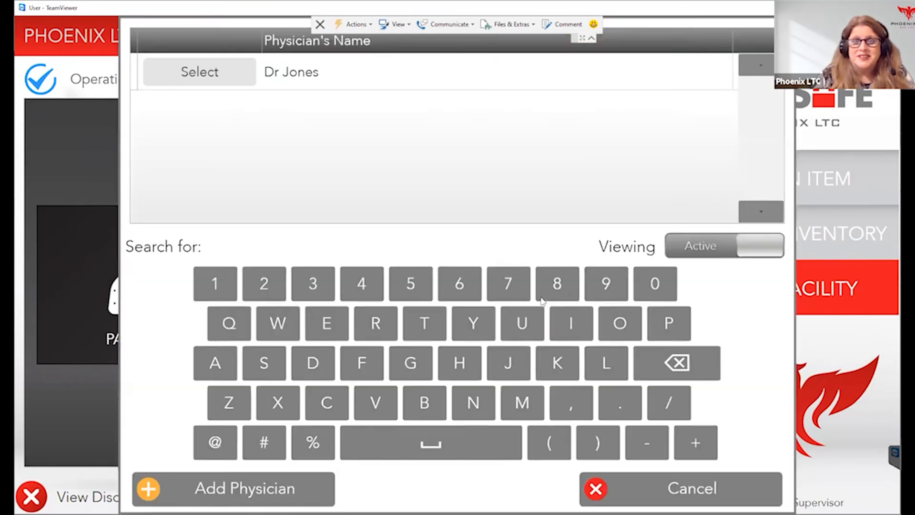
pyautogui.click(224, 73)
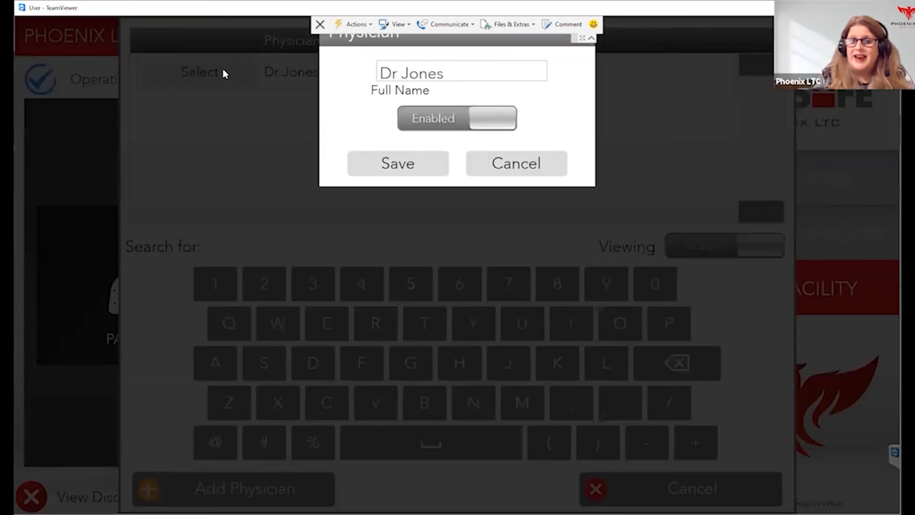
pyautogui.click(408, 119)
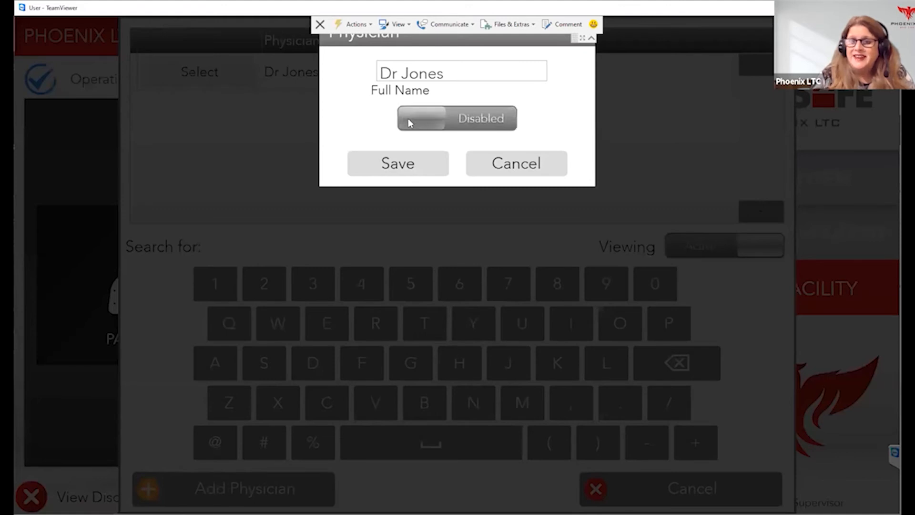
pyautogui.click(481, 119)
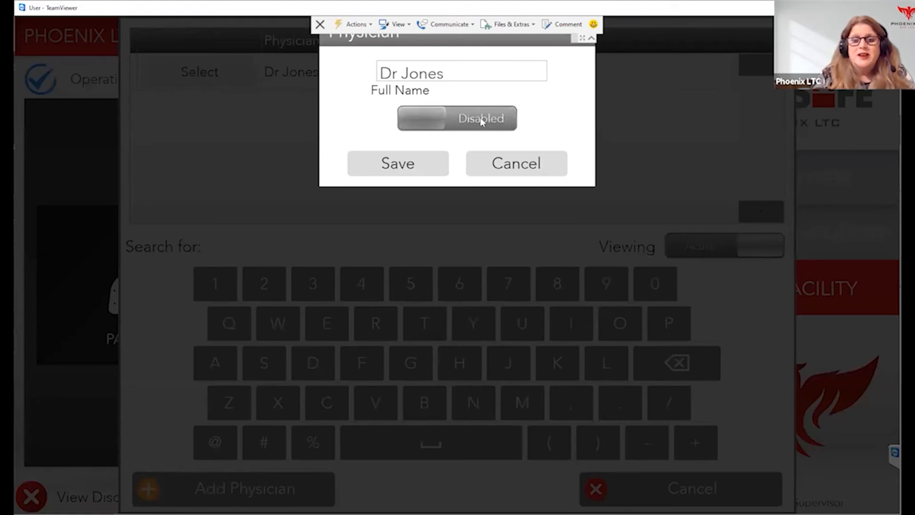
pyautogui.click(403, 165)
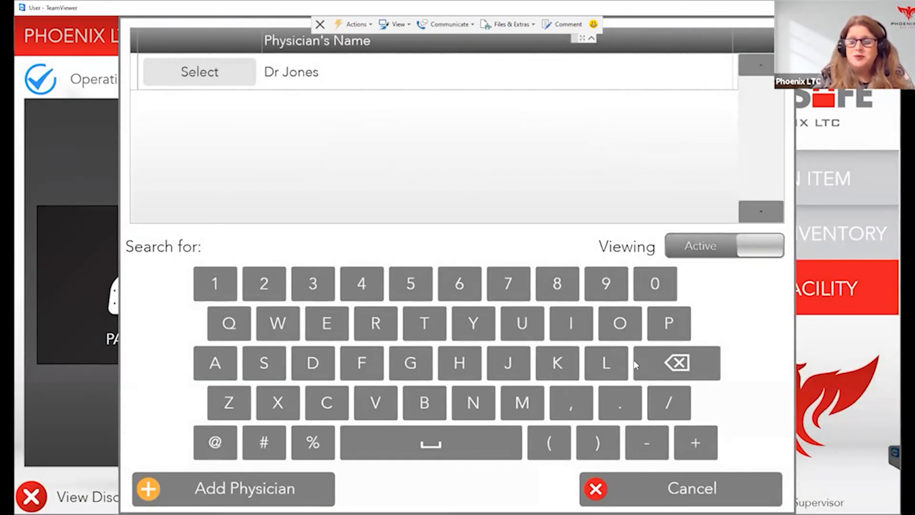
pyautogui.click(652, 485)
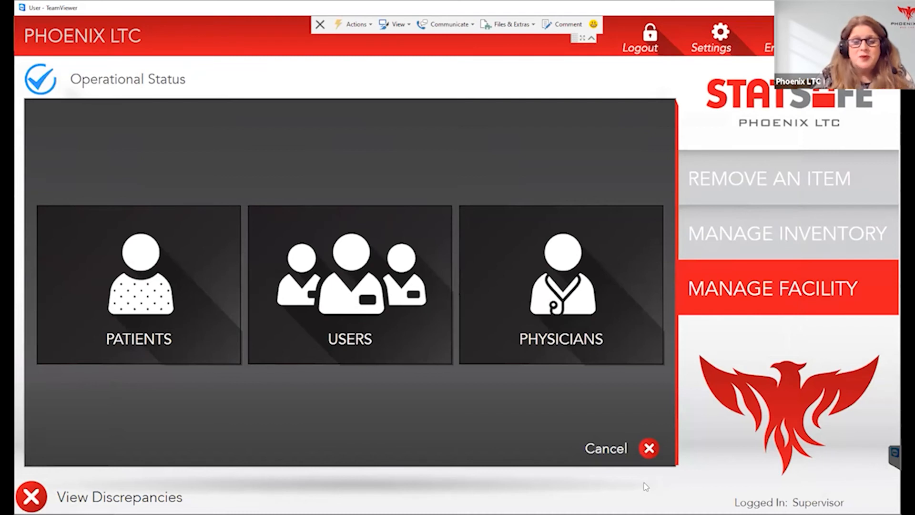
pyautogui.click(600, 453)
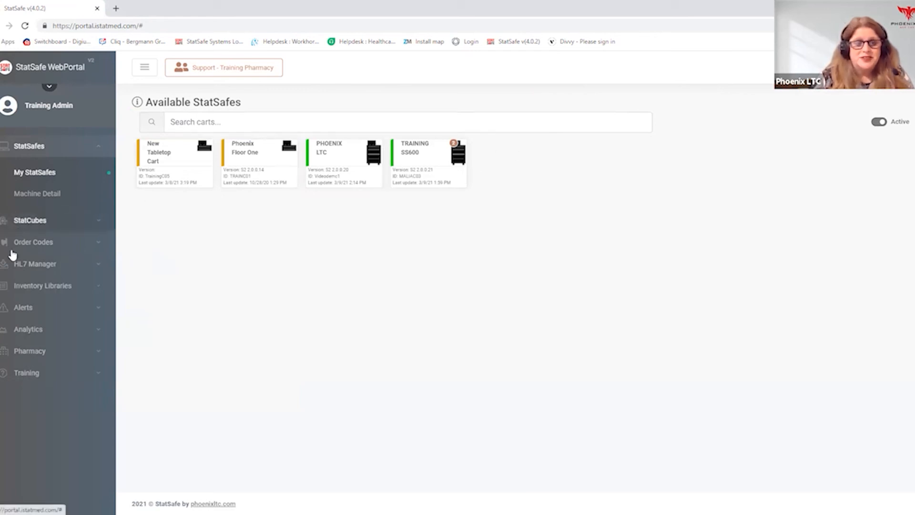
# In the StatSafe WebPortal, open the Facility DON account under the pharmacy's portal users, mark it as inactive, and save
pyautogui.click(43, 350)
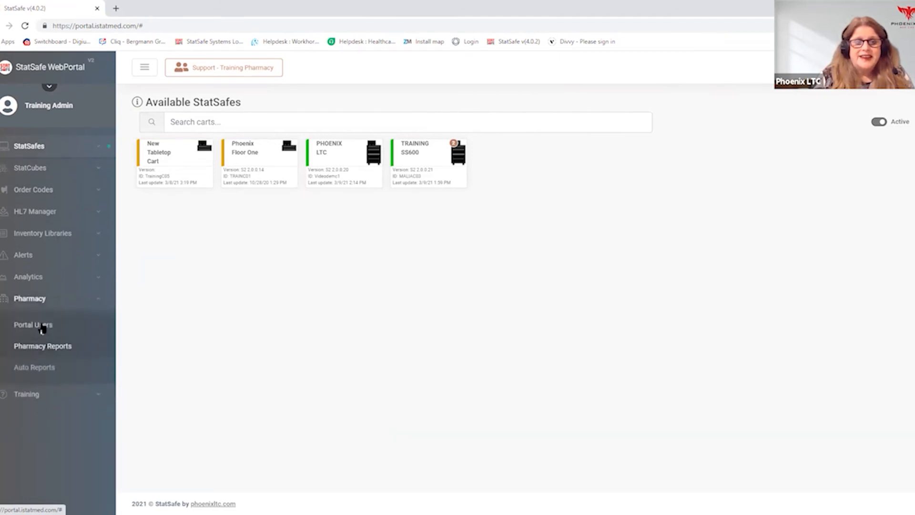
pyautogui.click(42, 328)
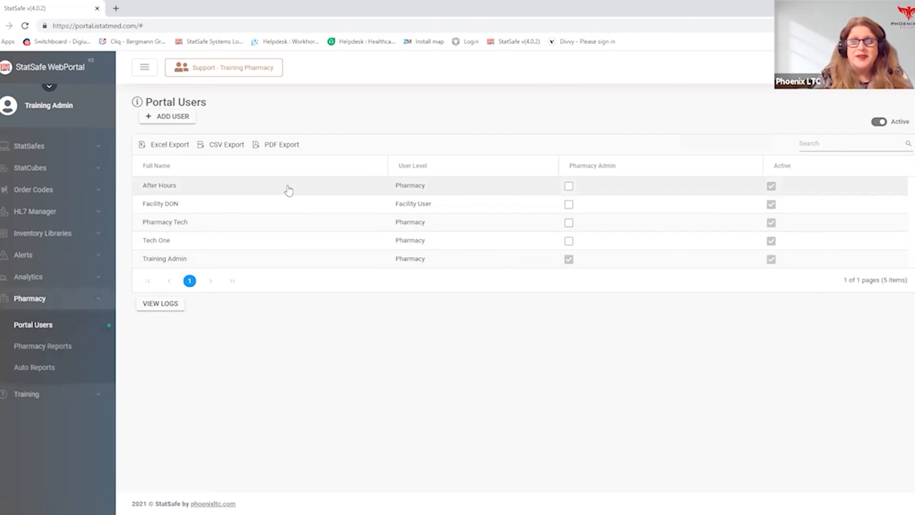
pyautogui.click(224, 205)
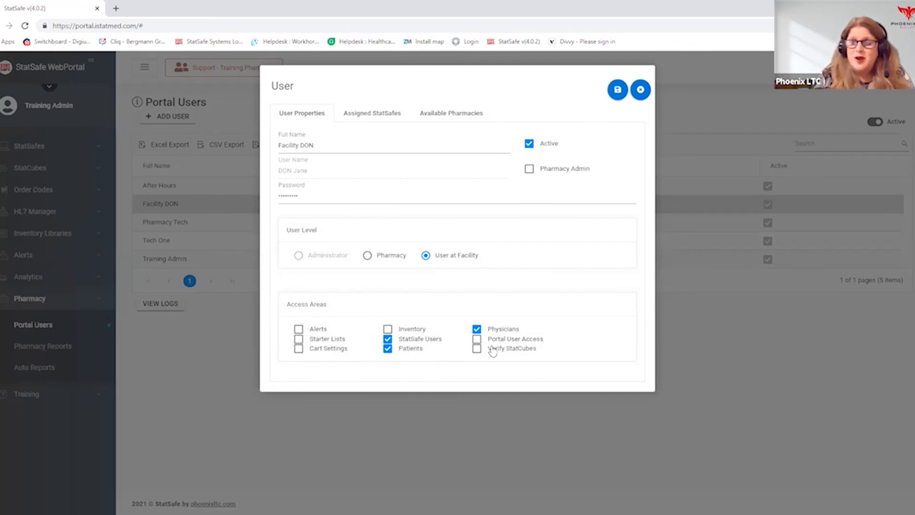
pyautogui.click(530, 144)
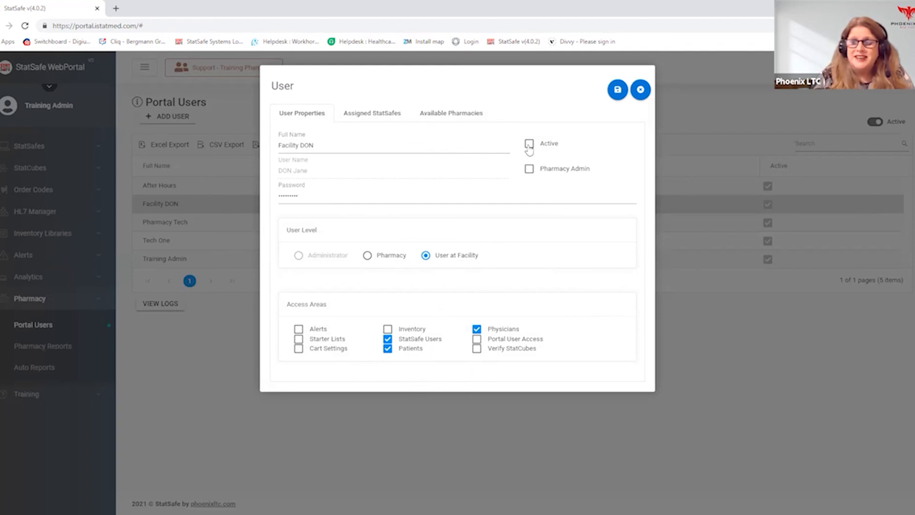
pyautogui.click(529, 147)
pyautogui.click(529, 147)
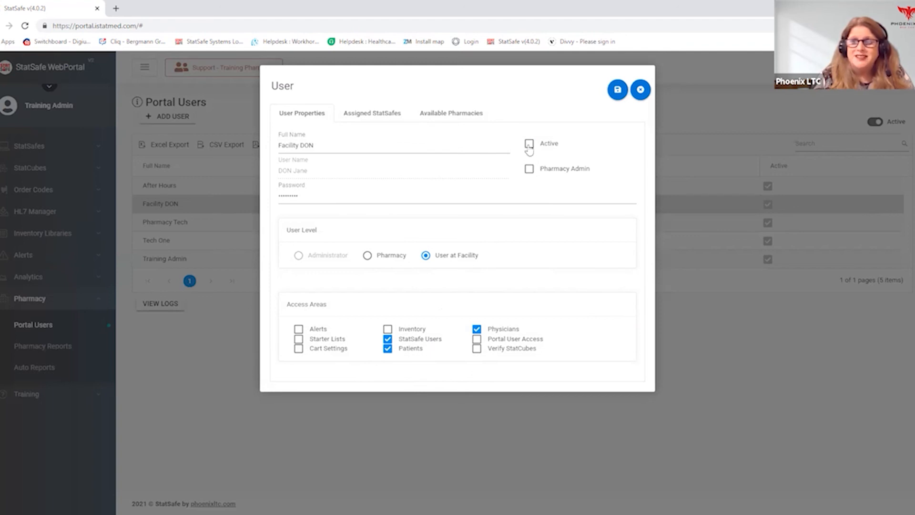
pyautogui.click(617, 90)
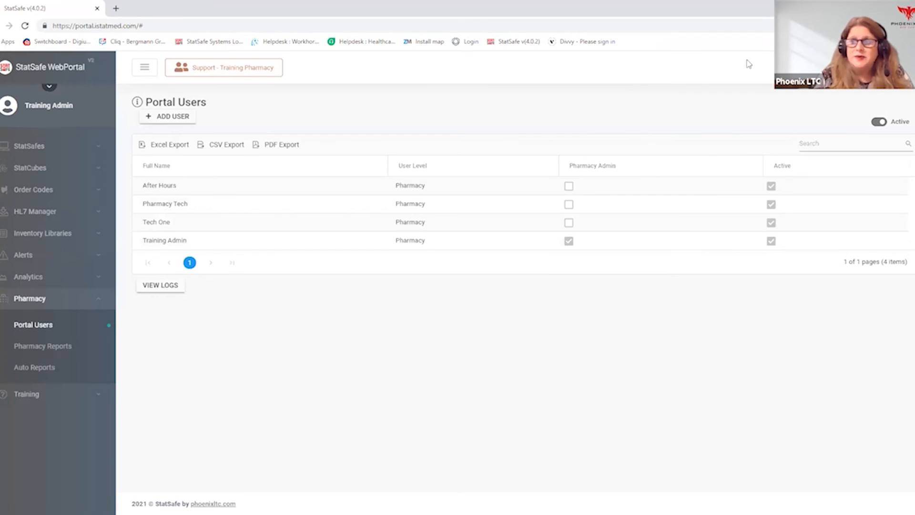
# Check the inactive portal users, switch back to the active ones, and return to the My StatSafes overview
pyautogui.click(878, 123)
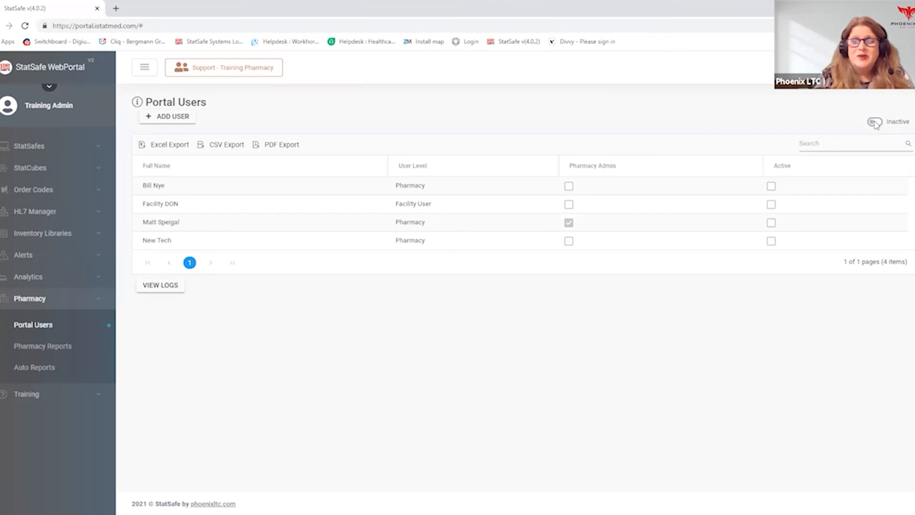
pyautogui.click(876, 123)
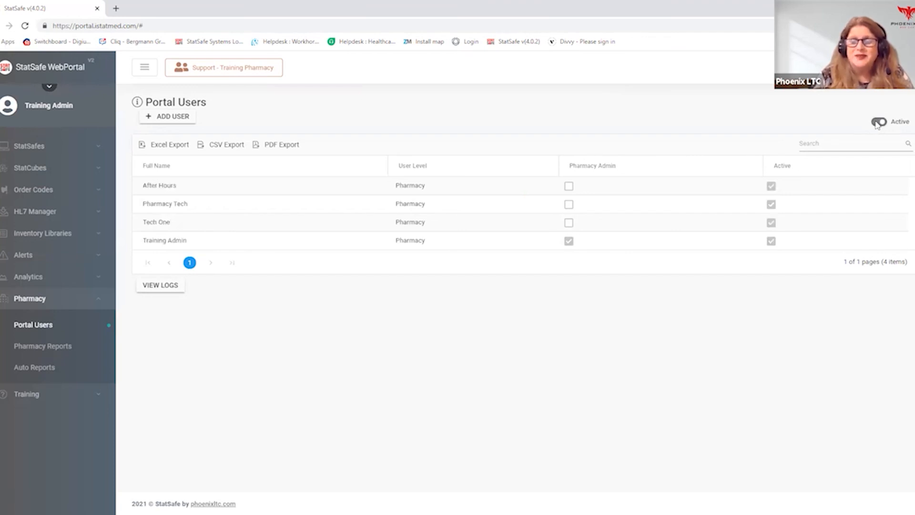
pyautogui.click(28, 146)
pyautogui.click(31, 172)
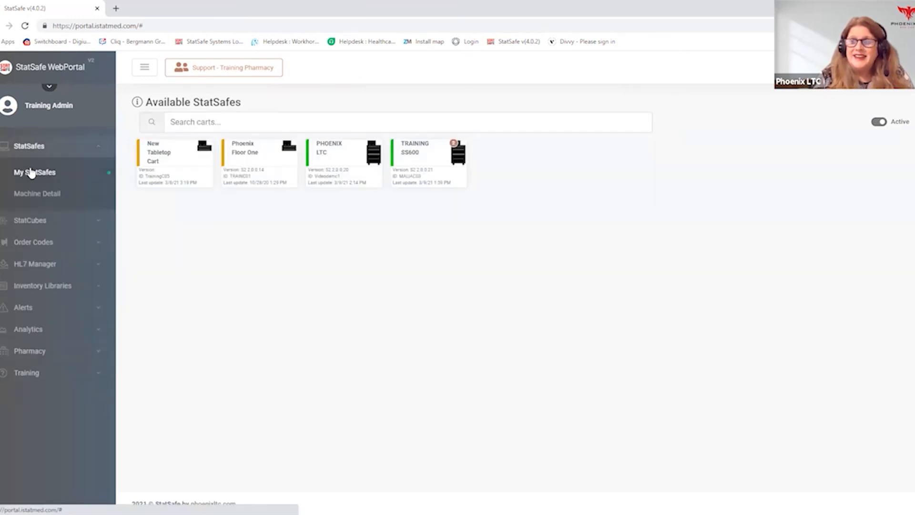